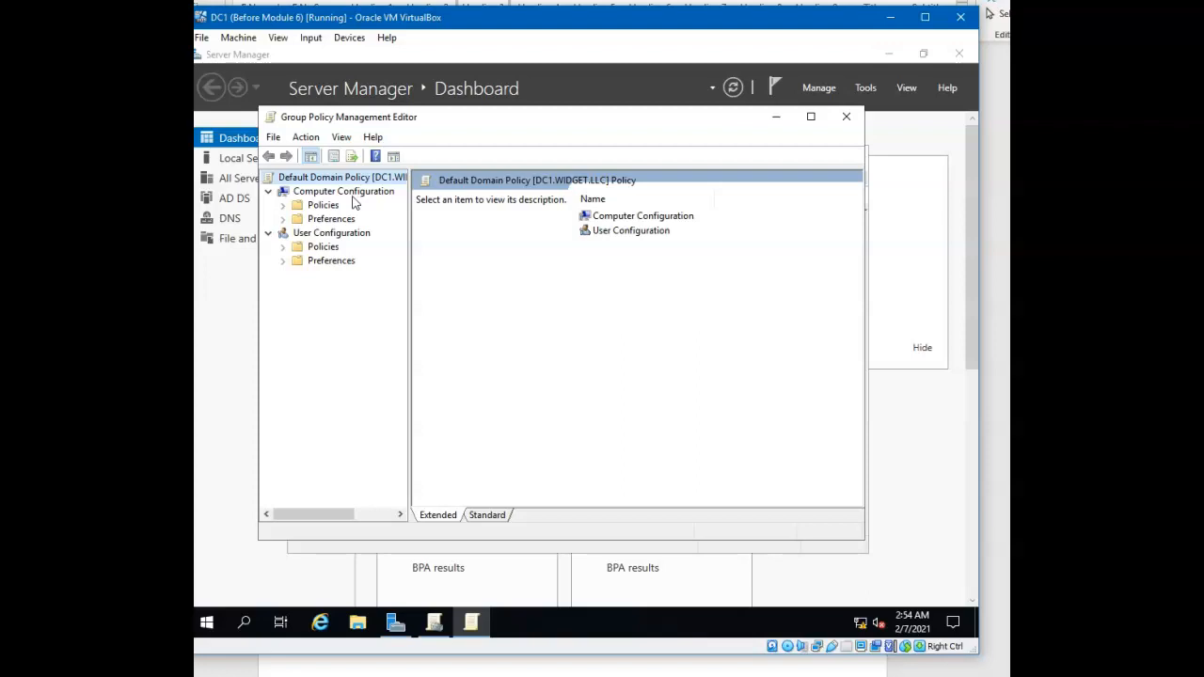
Close the Default Domain Policy editor and show the policy objects linked to the Services organizational unit
left_click(847, 117)
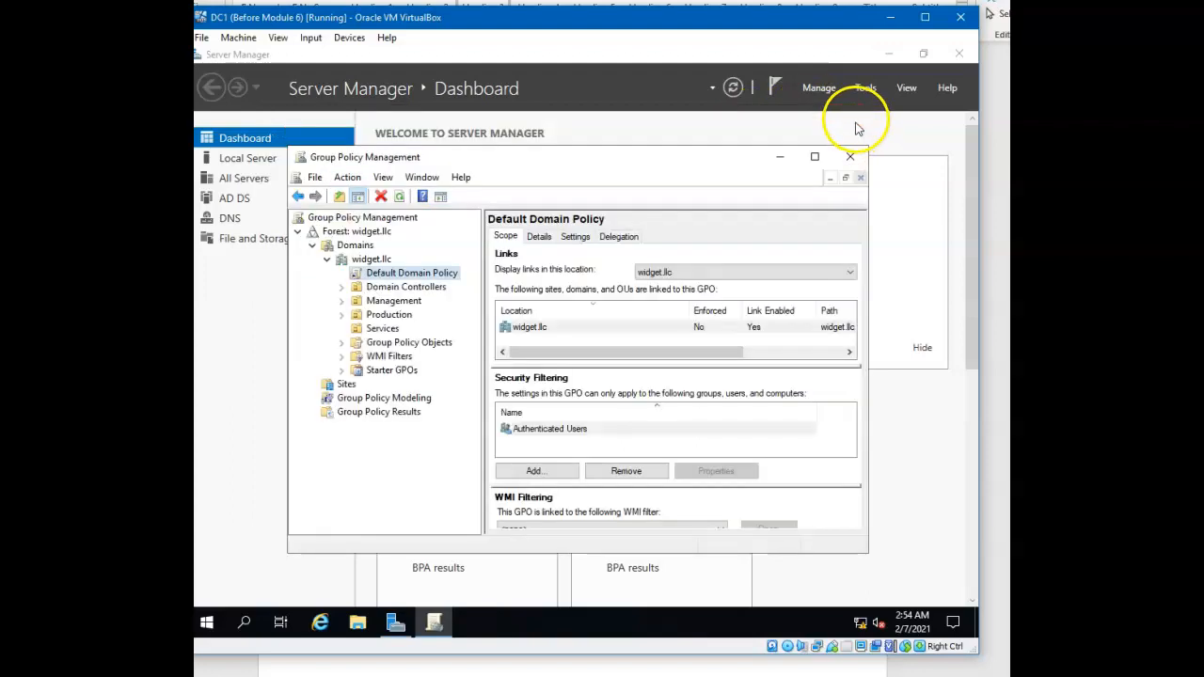
left_click(376, 331)
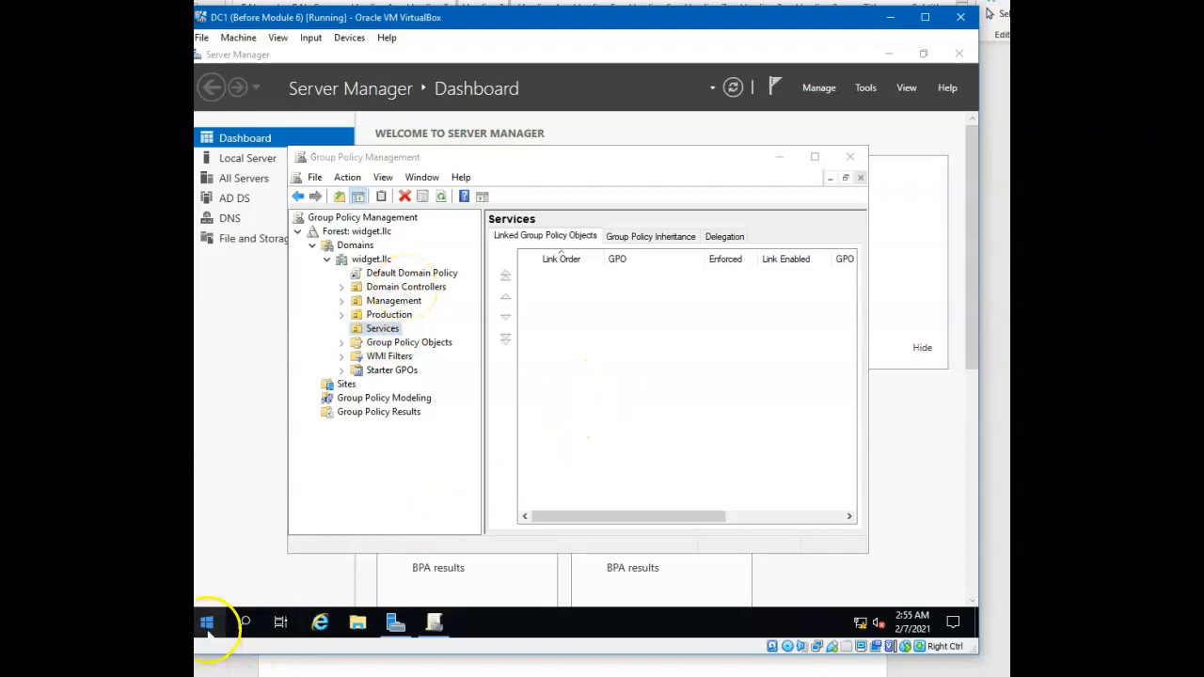
Open Active Directory Users and Computers from the Administrative Tools and display the contents of the Services organizational unit
left_click(207, 623)
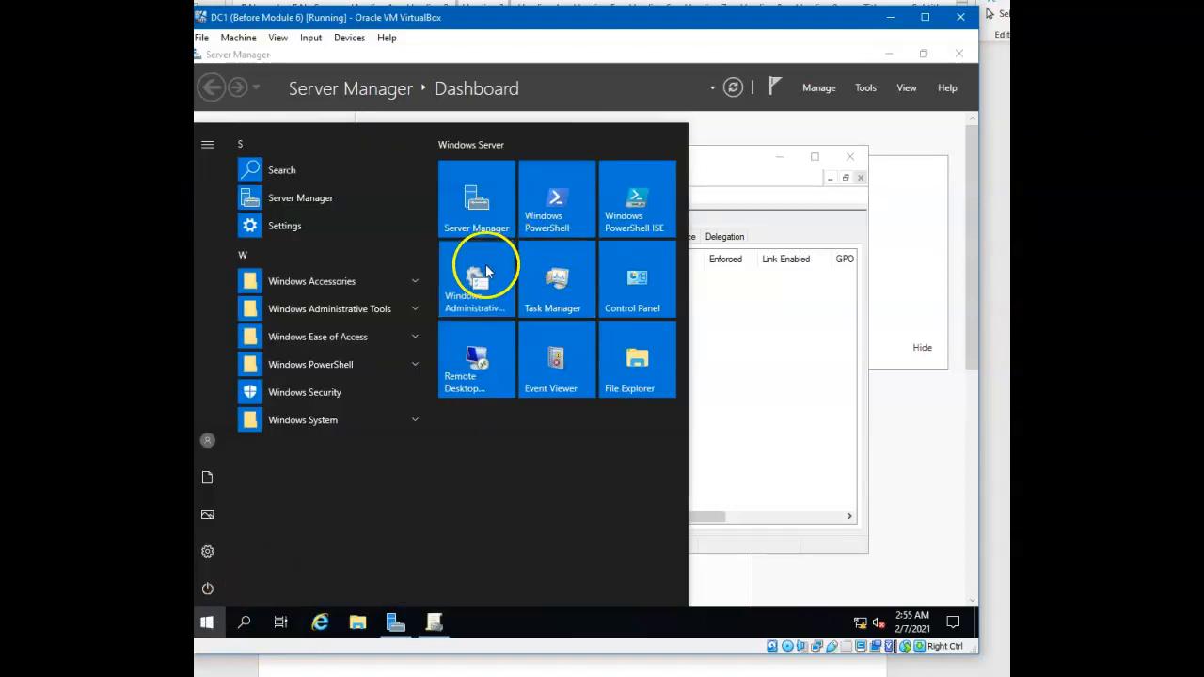
left_click(480, 275)
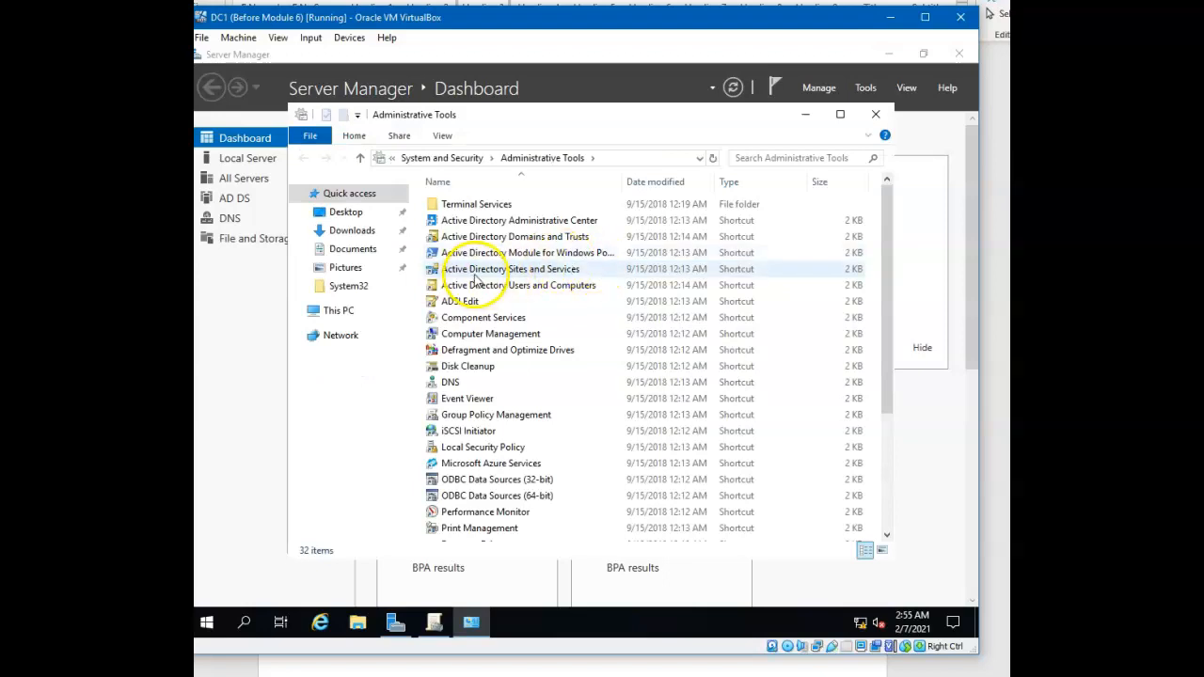
double_click(489, 287)
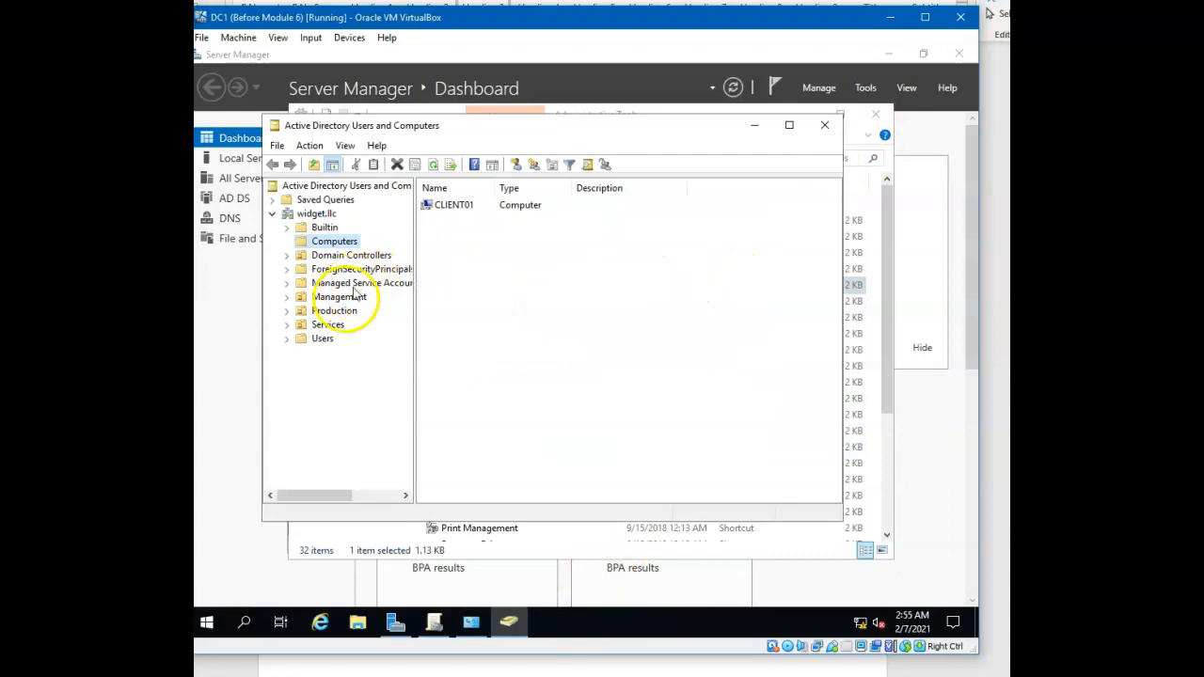
left_click(325, 324)
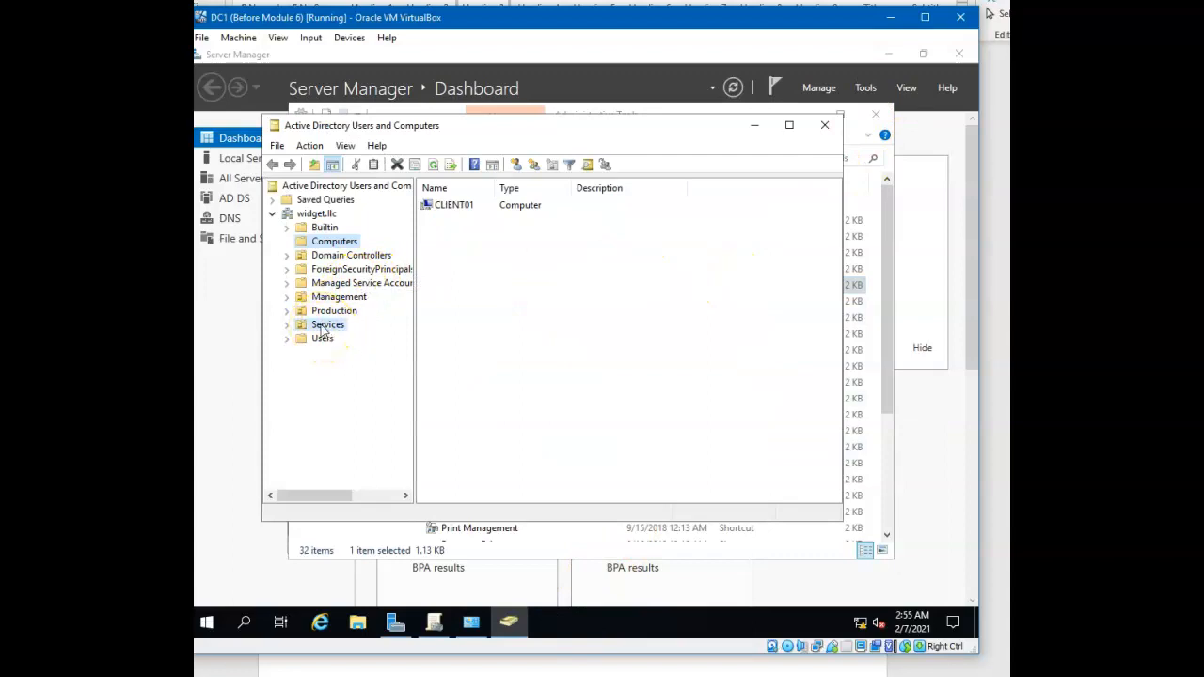
left_click(434, 622)
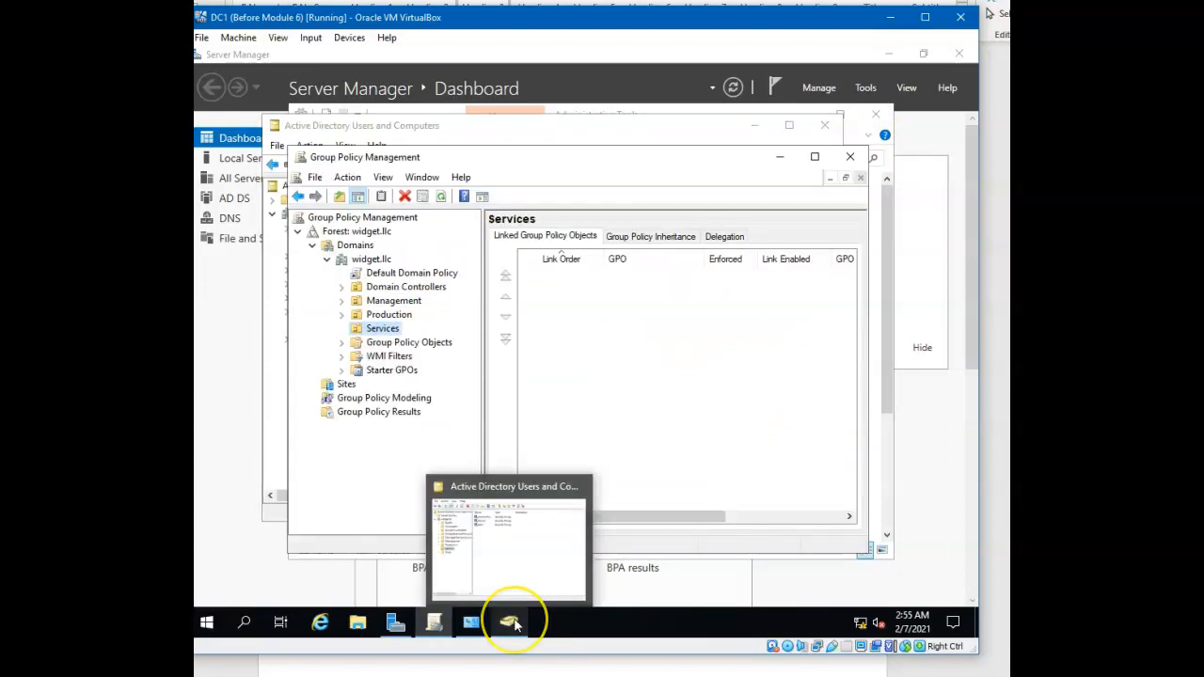
left_click(513, 624)
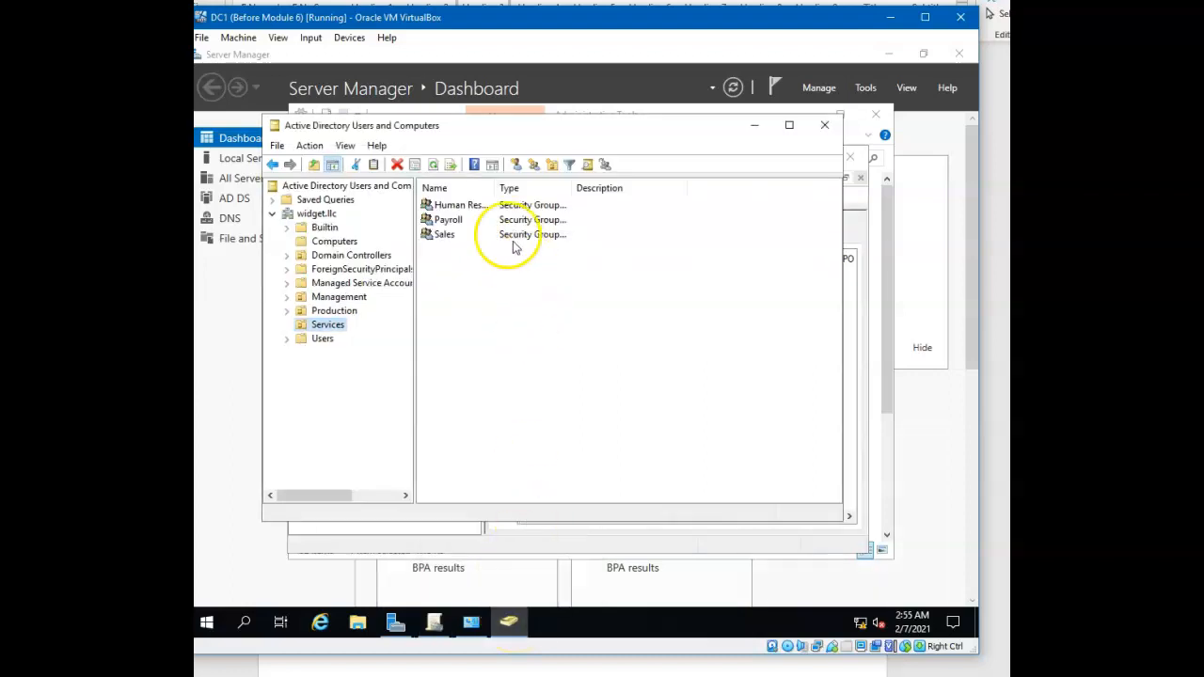
Move the CLIENT01 computer from the Computers container into the Services organizational unit
left_click(346, 244)
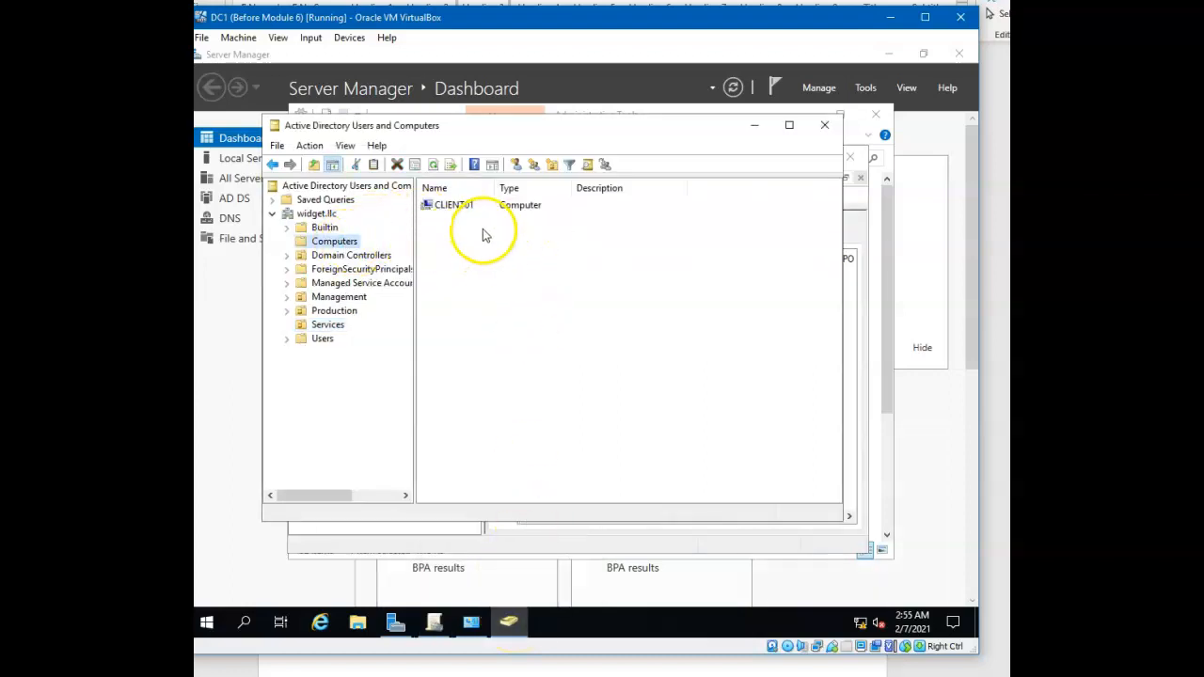
left_click_drag(464, 211, 340, 335)
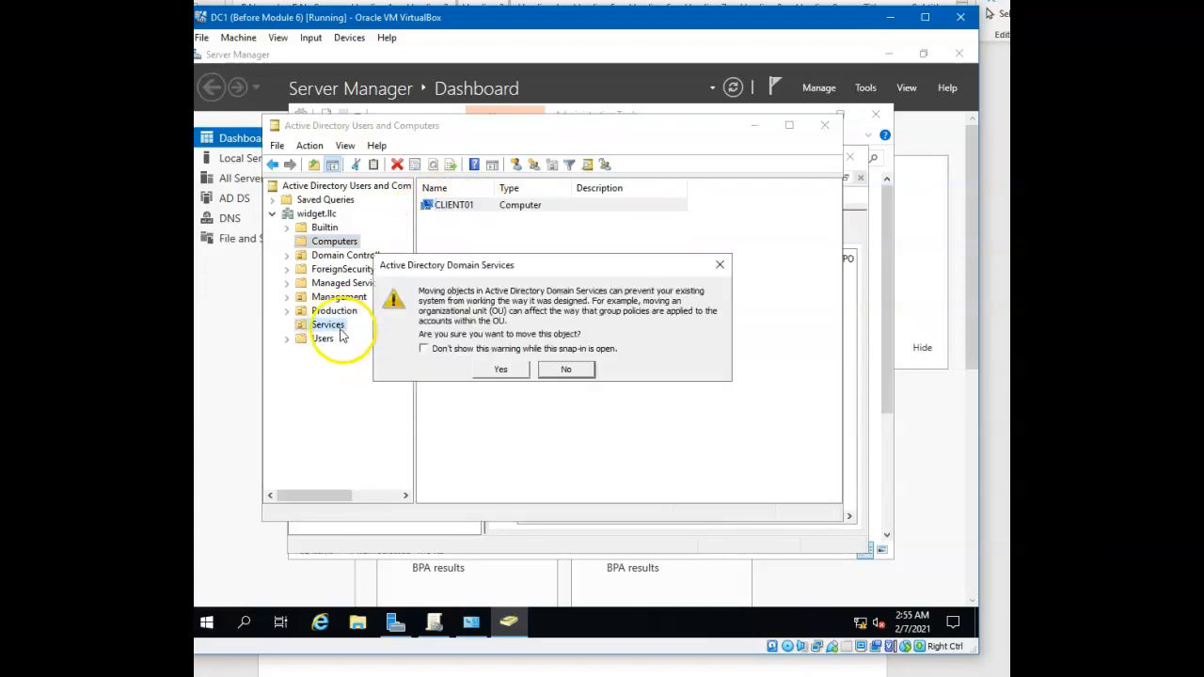
left_click(499, 372)
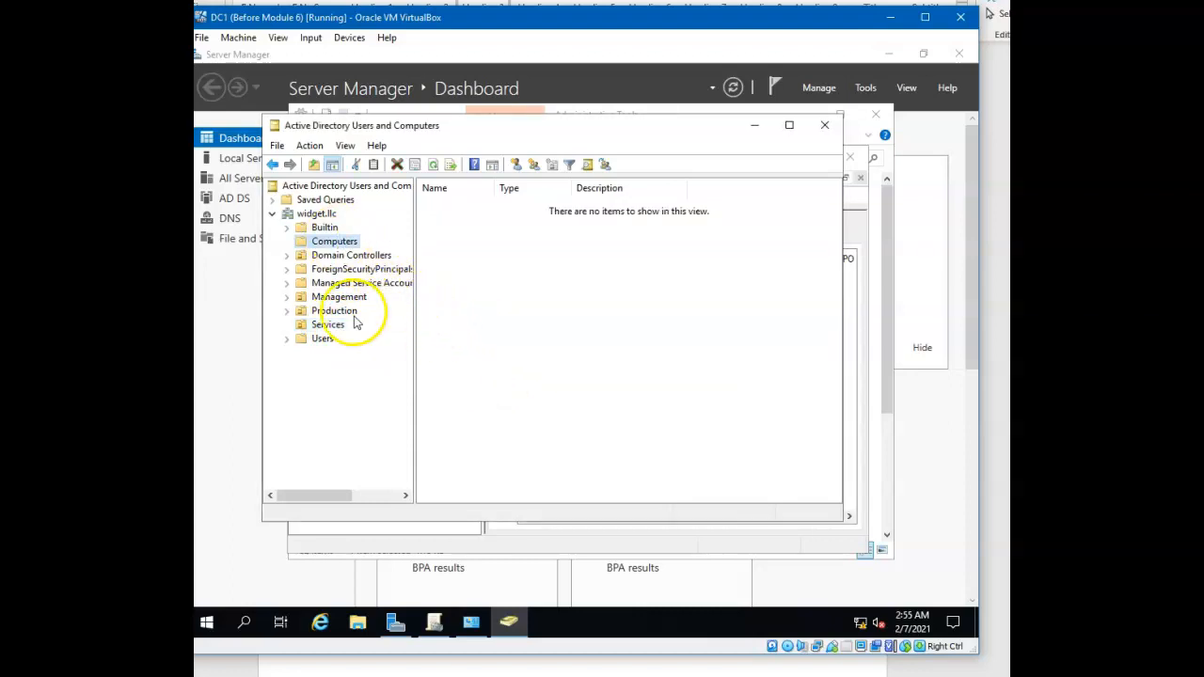
Check the Services organizational unit and the Computers container for the location of CLIENT01
left_click(334, 324)
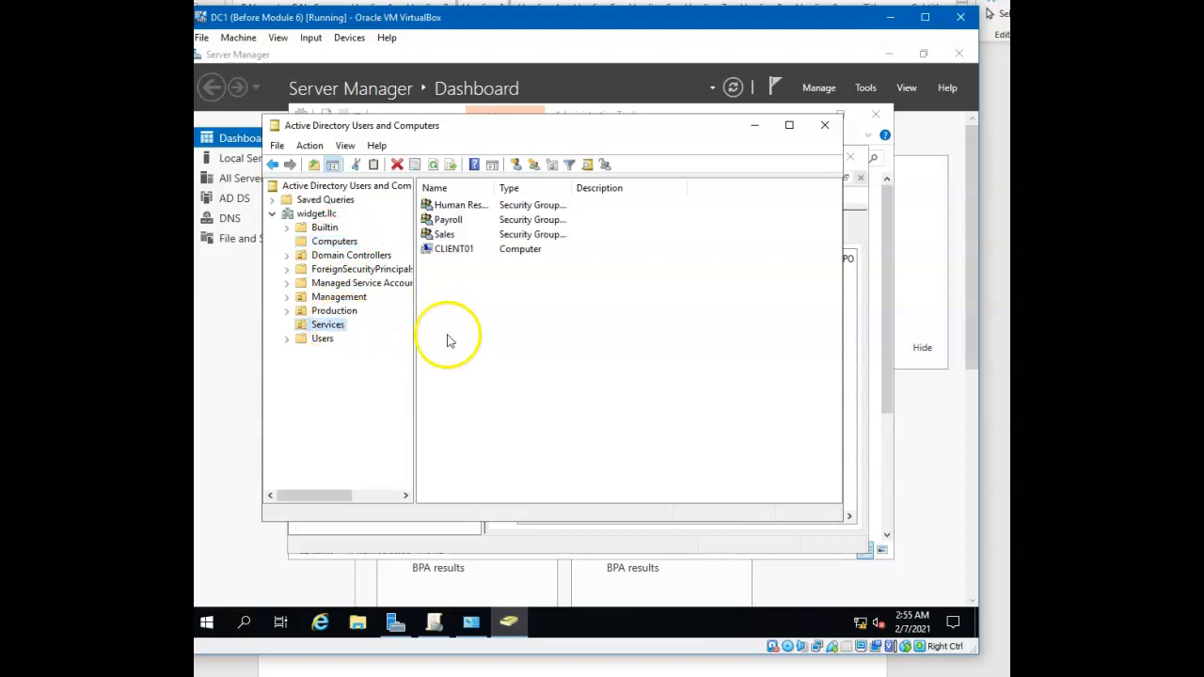
left_click(348, 243)
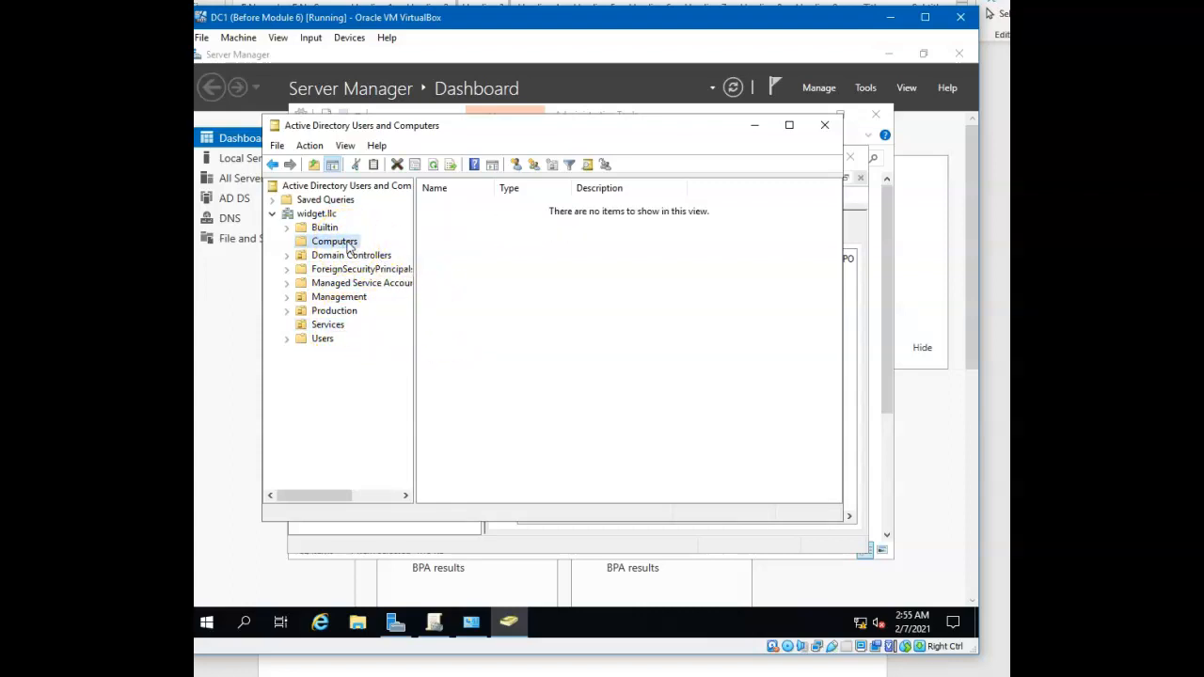
left_click(337, 327)
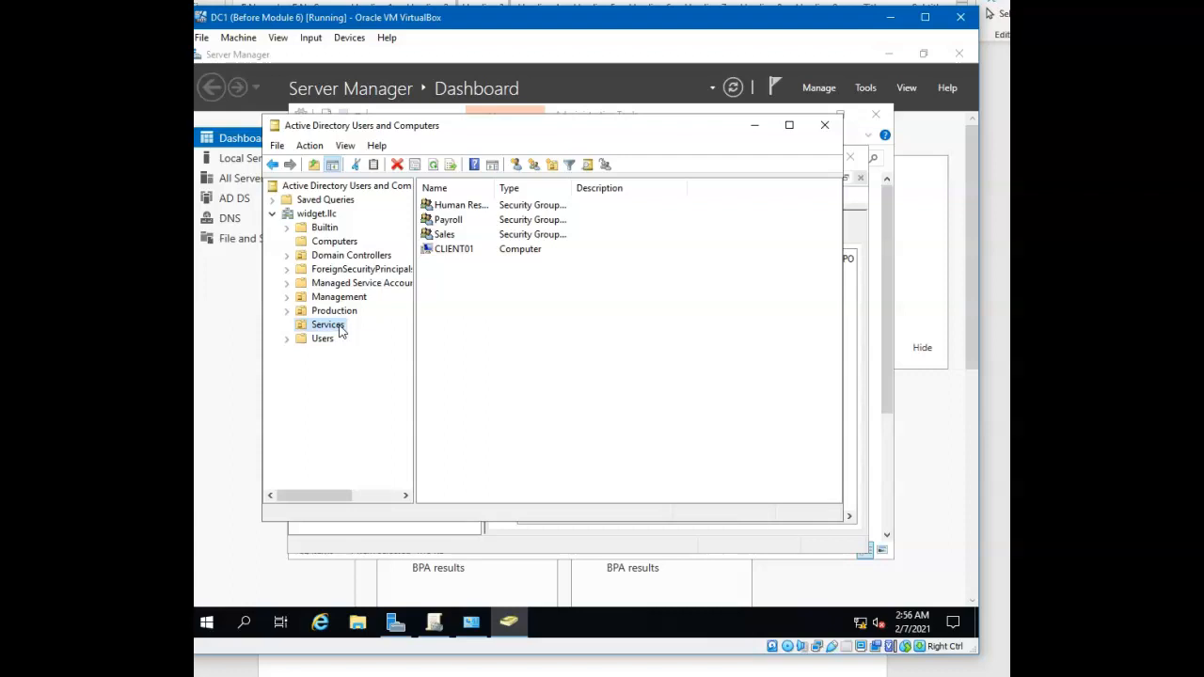
left_click(466, 252)
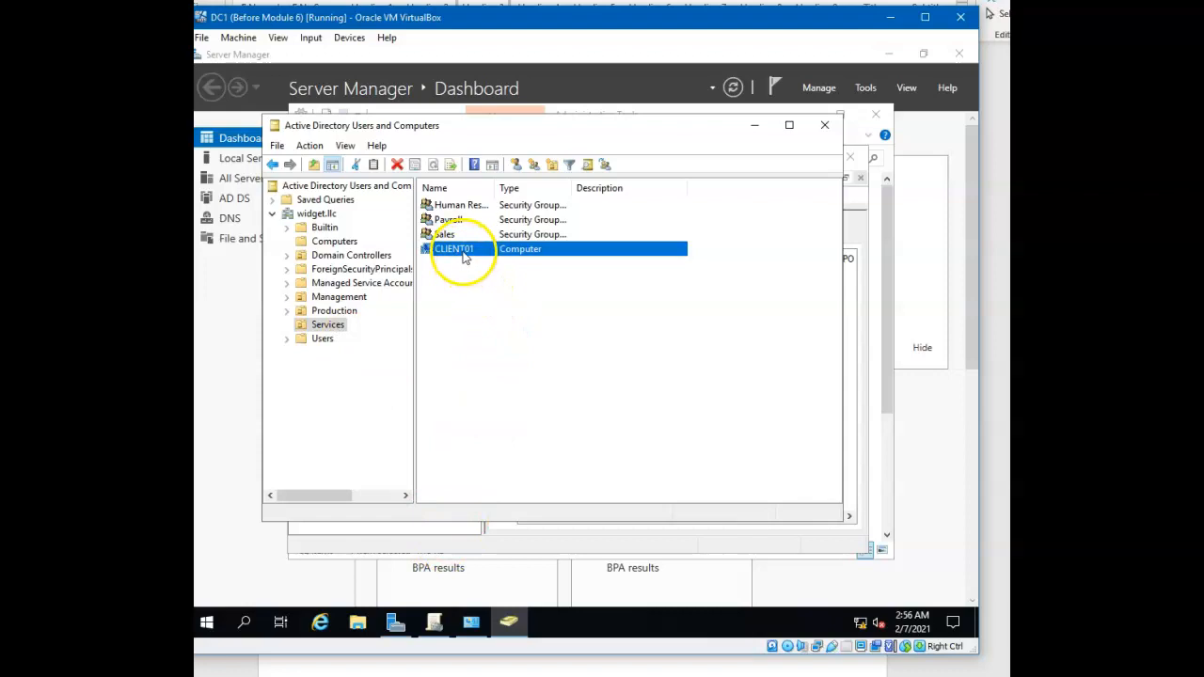
In Group Policy Management, create a GPO named TestComputerGPO linked to the Services organizational unit
left_click(436, 623)
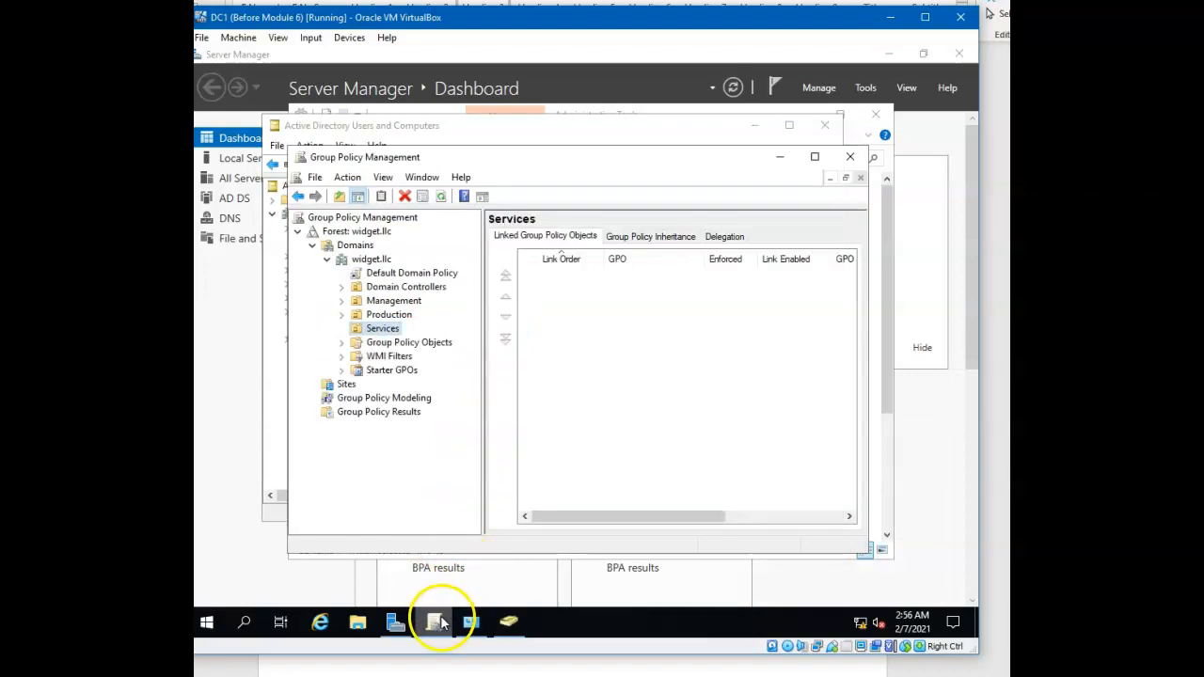
right_click(389, 333)
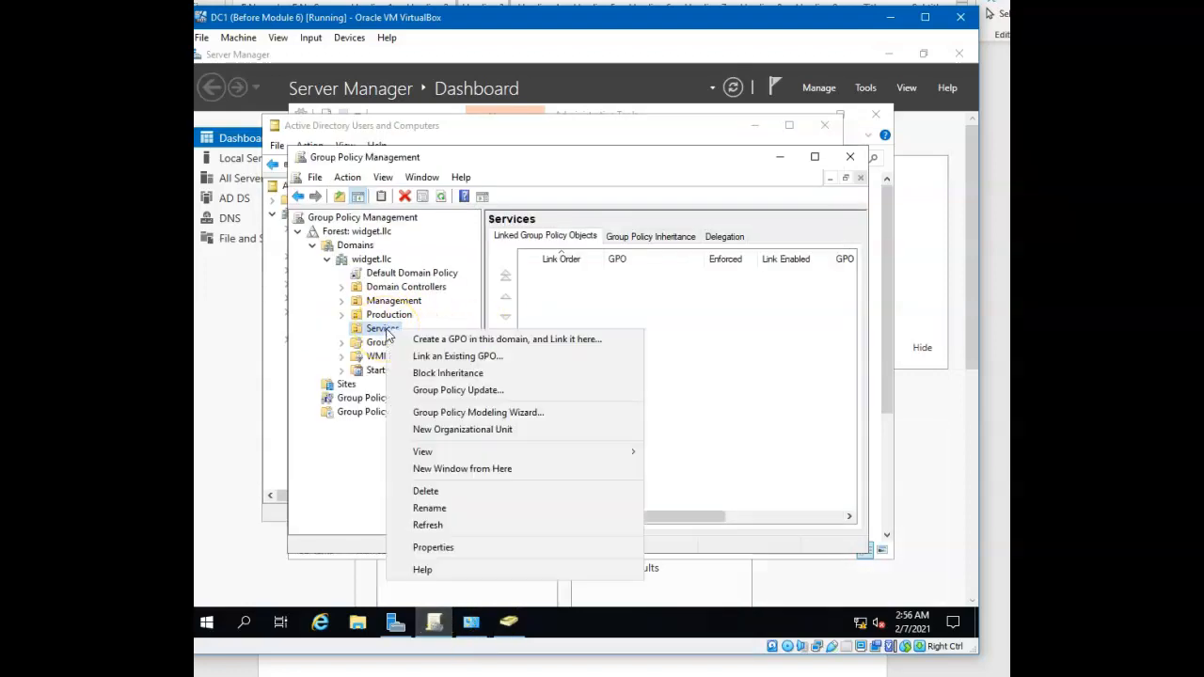
left_click(458, 341)
left_click_drag(551, 332, 430, 340)
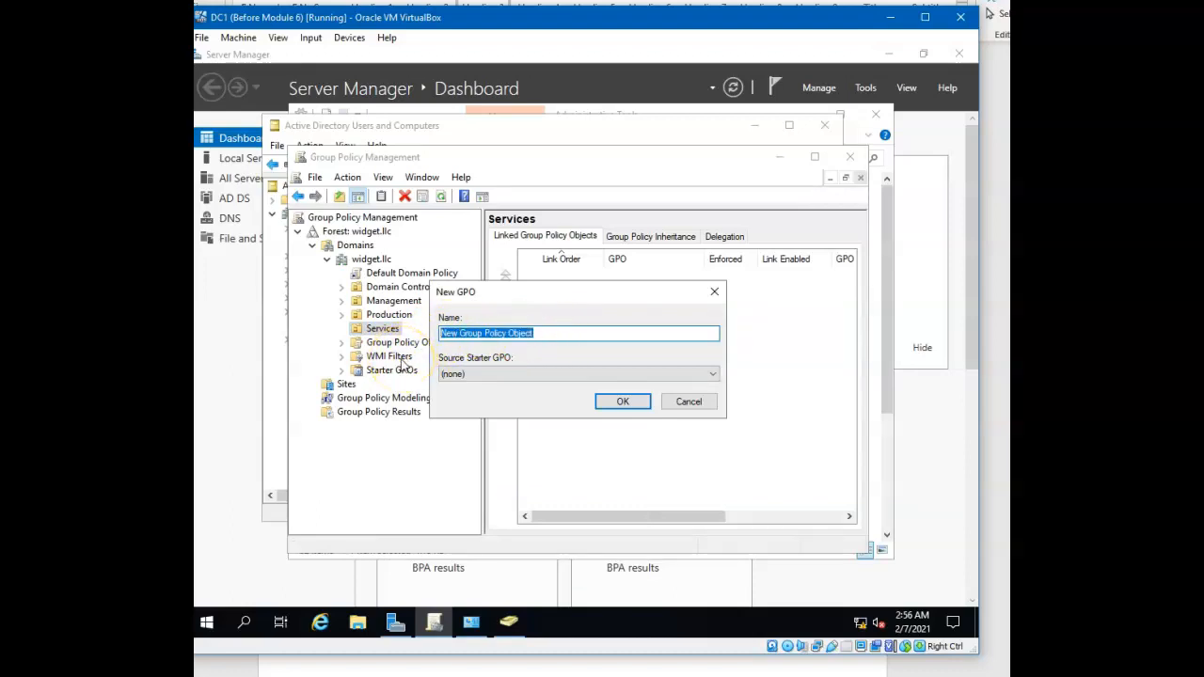
type("TestComputerGPO")
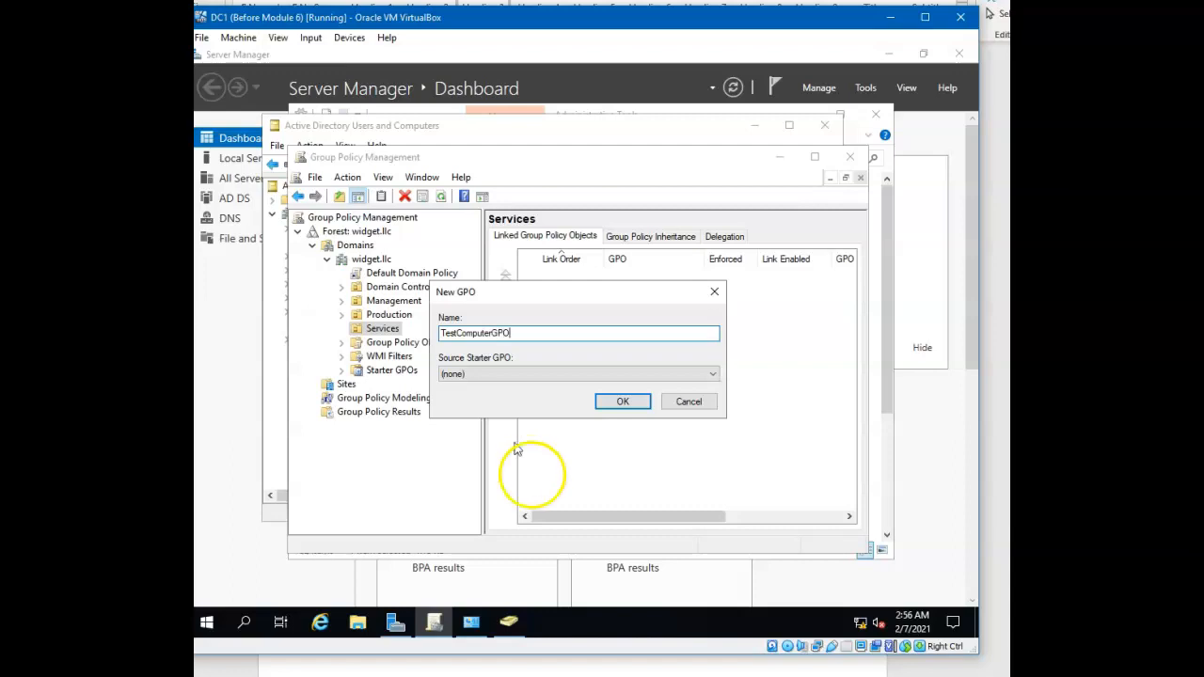
left_click(622, 400)
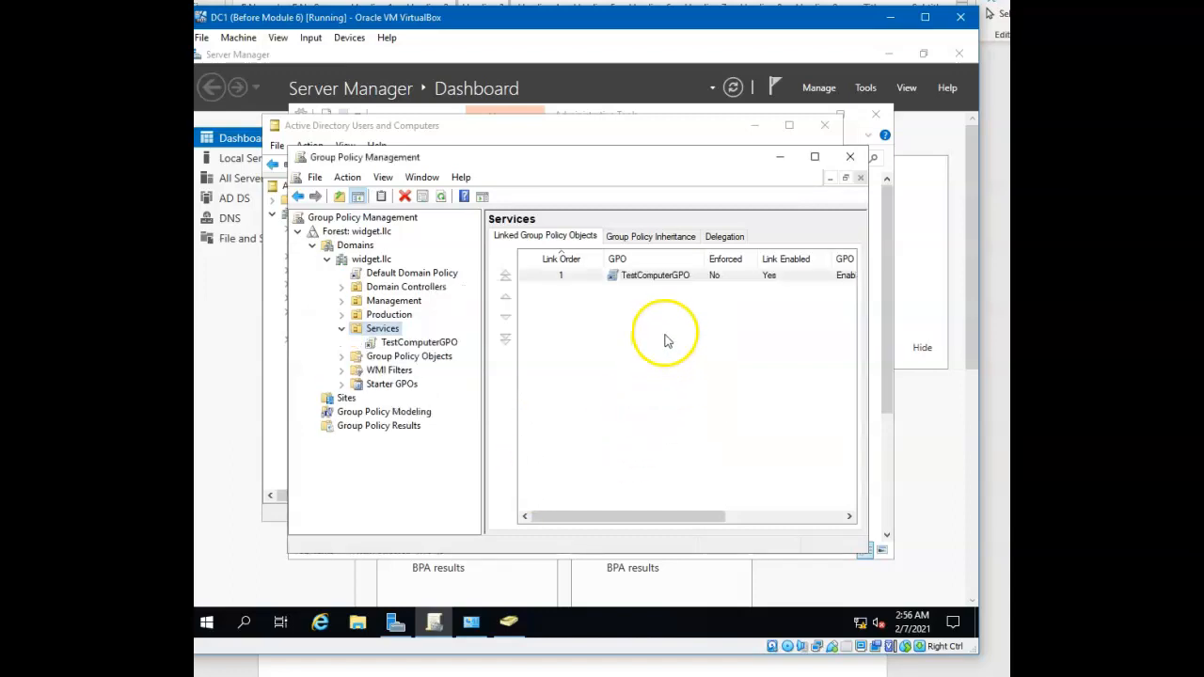
Open TestComputerGPO for editing and go to the computer policies' Administrative Templates, System, Power Management, Sleep Settings
right_click(661, 276)
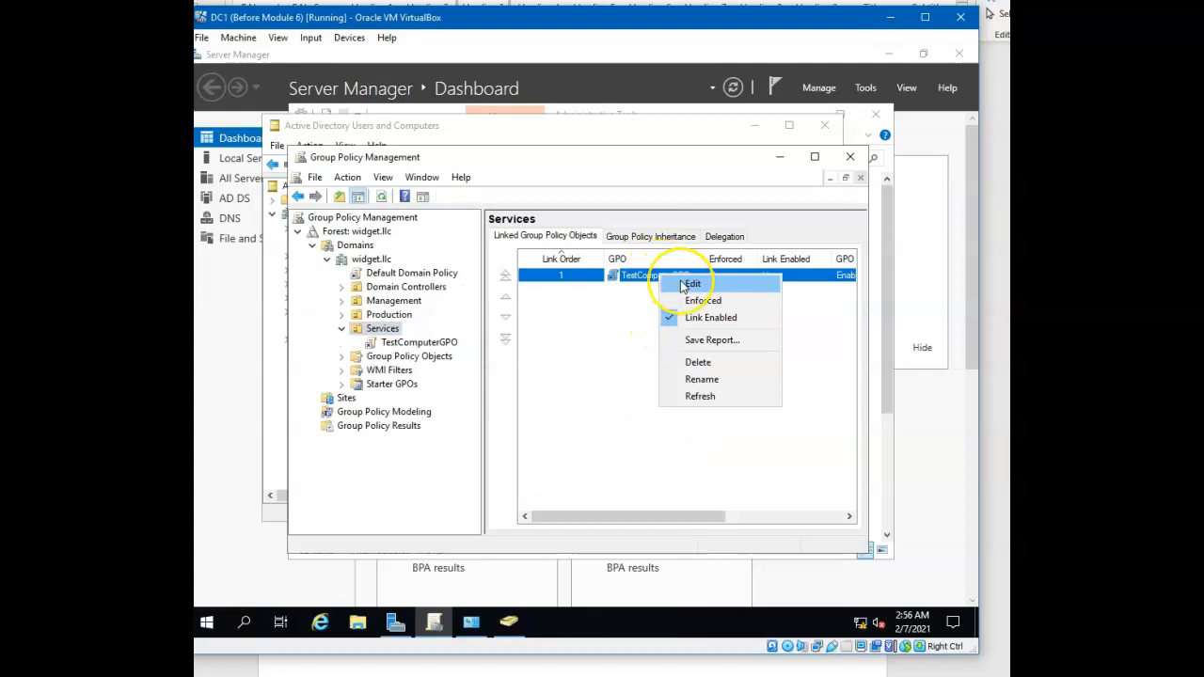
left_click(692, 283)
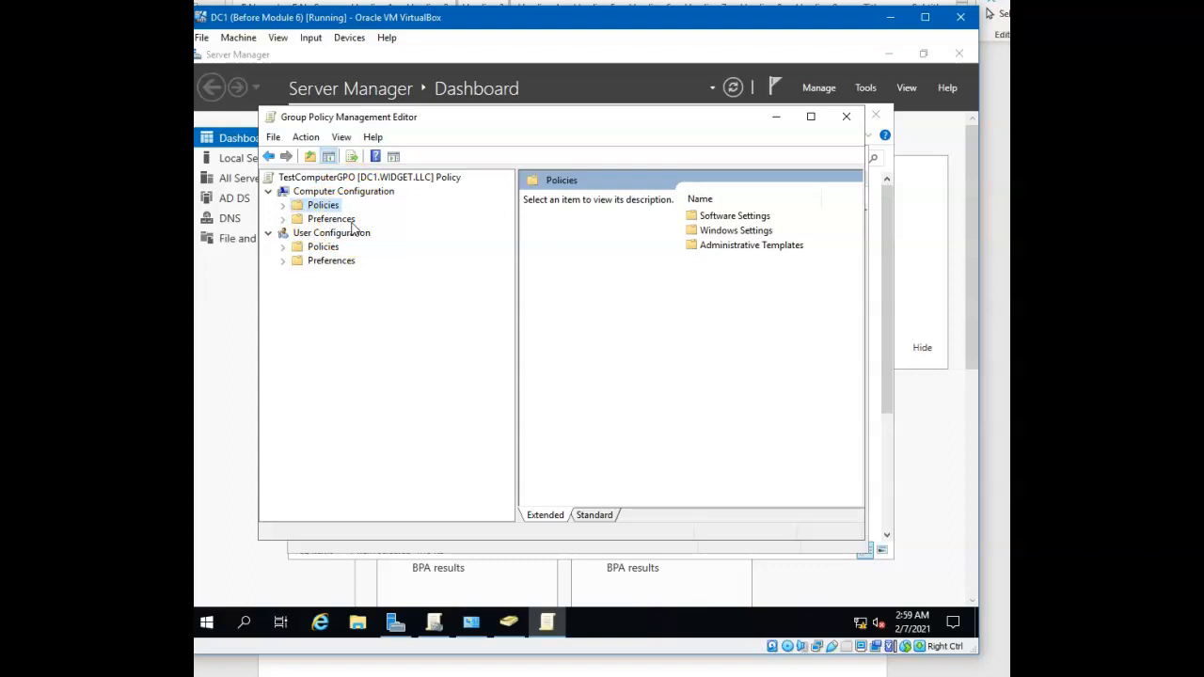
left_click(284, 206)
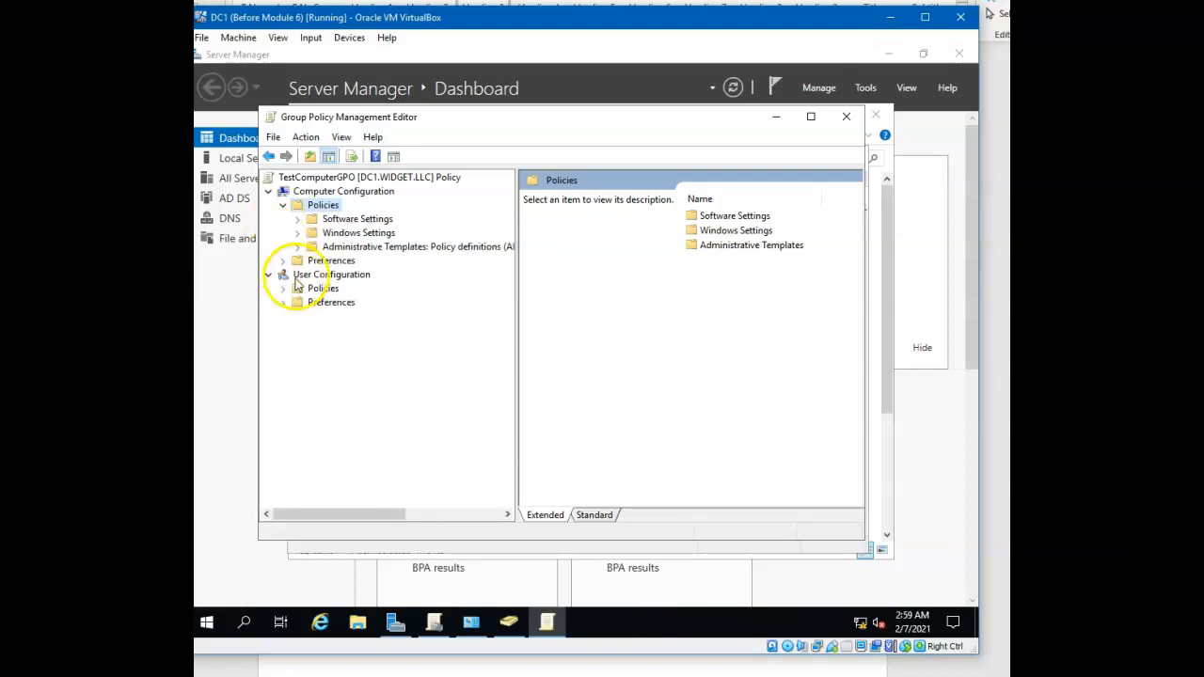
left_click(297, 248)
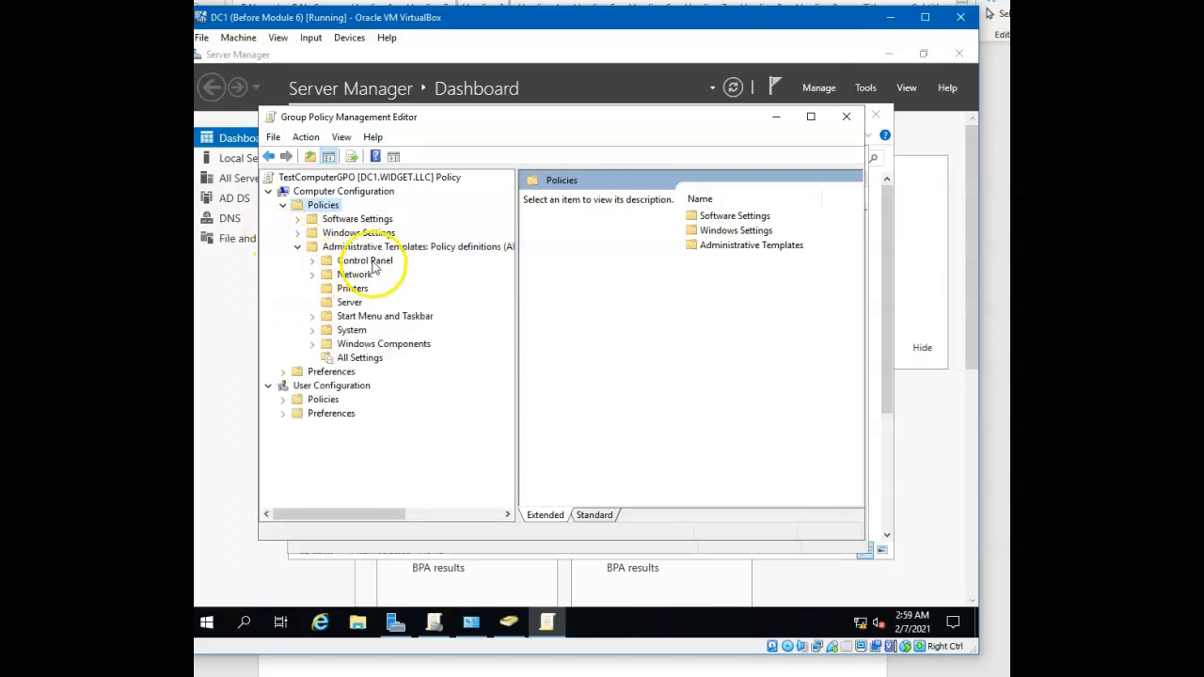
left_click(311, 330)
left_click_drag(505, 291, 526, 389)
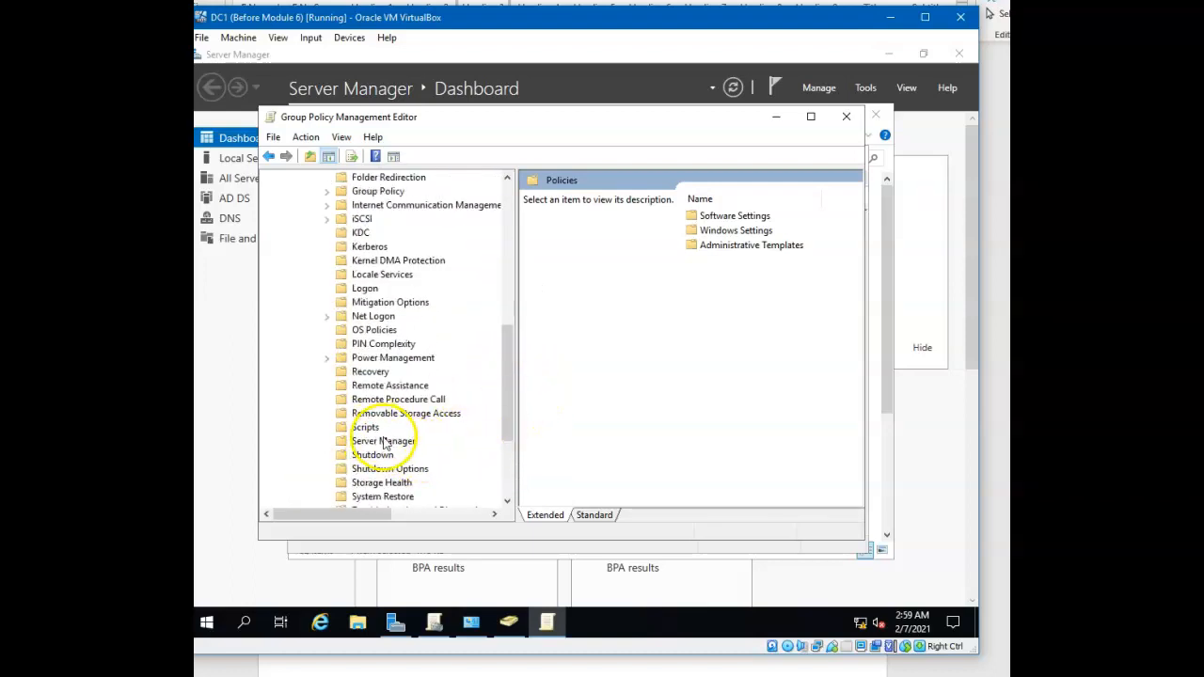
left_click(340, 358)
left_click(327, 357)
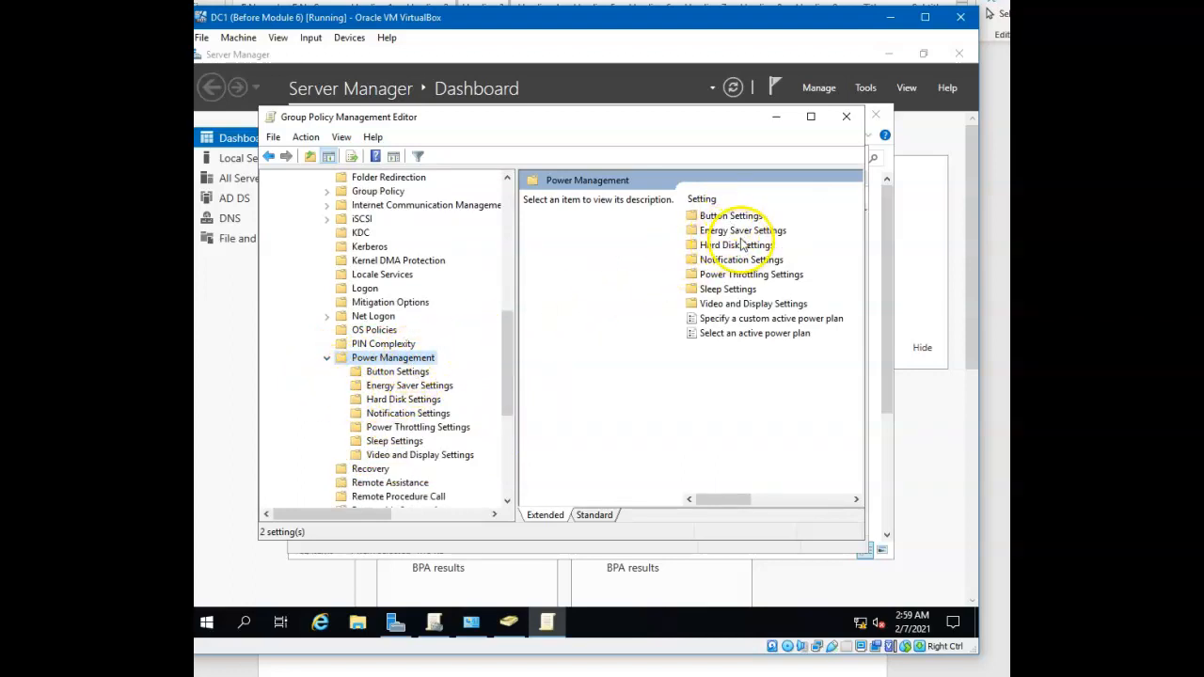
double_click(738, 288)
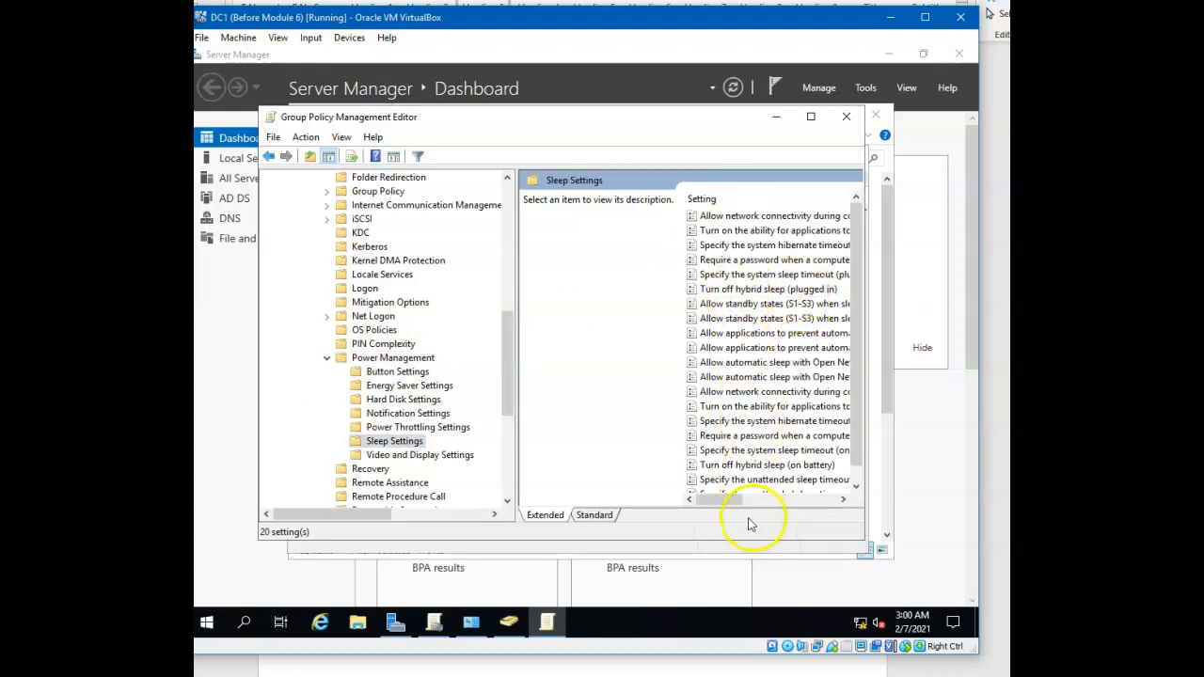
Enable the plugged-in system sleep timeout policy with a value of 11 seconds and close the policy editor
double_click(754, 274)
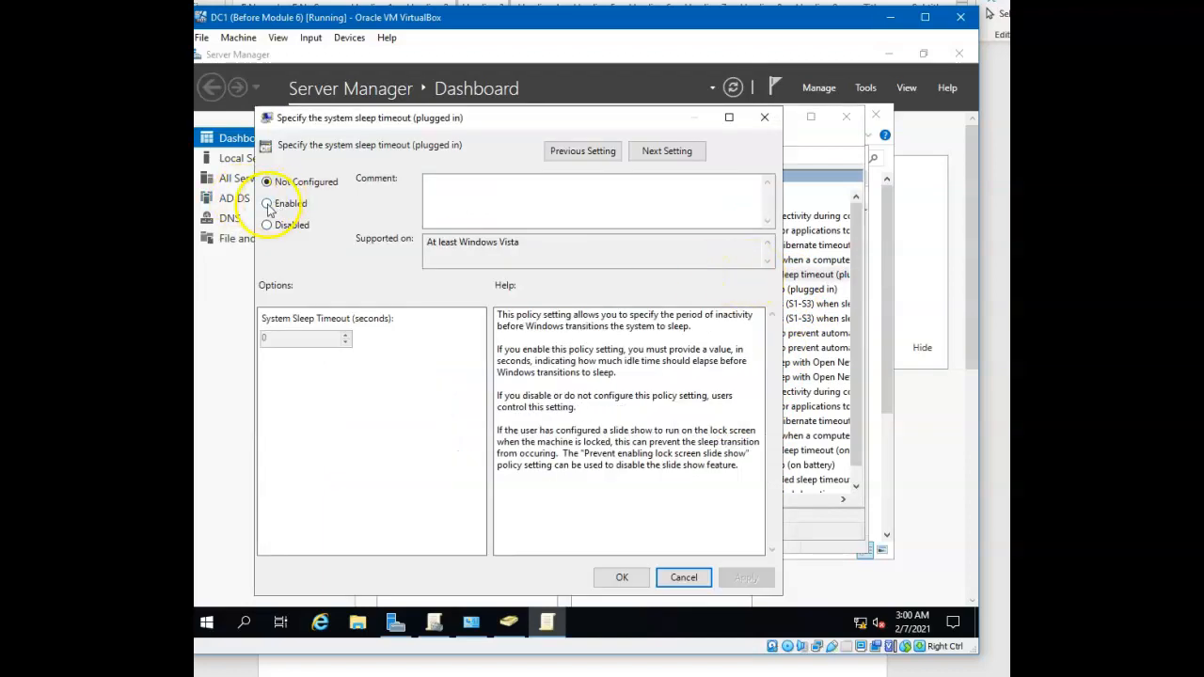
left_click(269, 203)
left_click(344, 336)
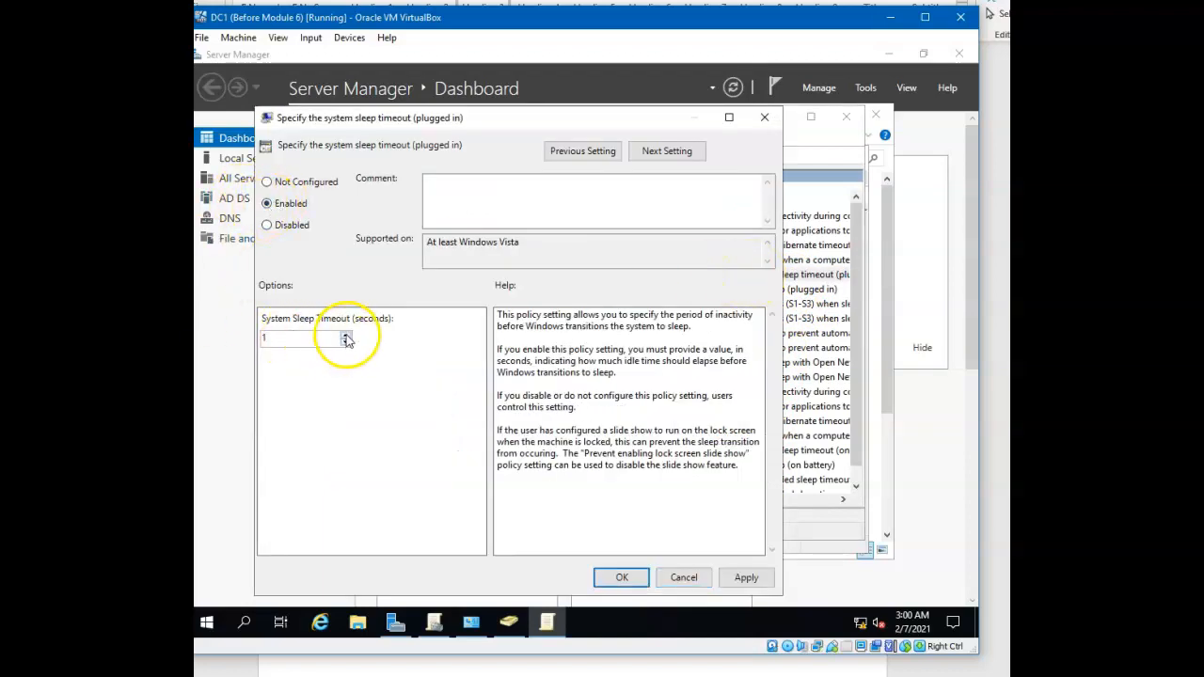
left_click(346, 338)
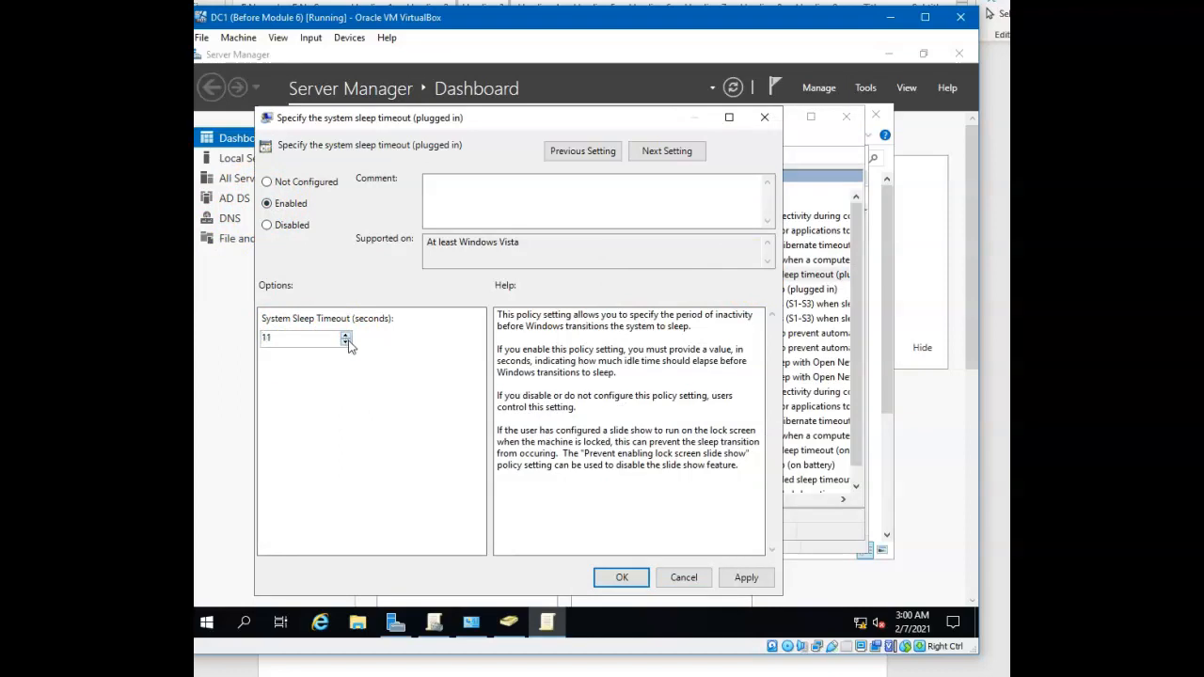
left_click(621, 578)
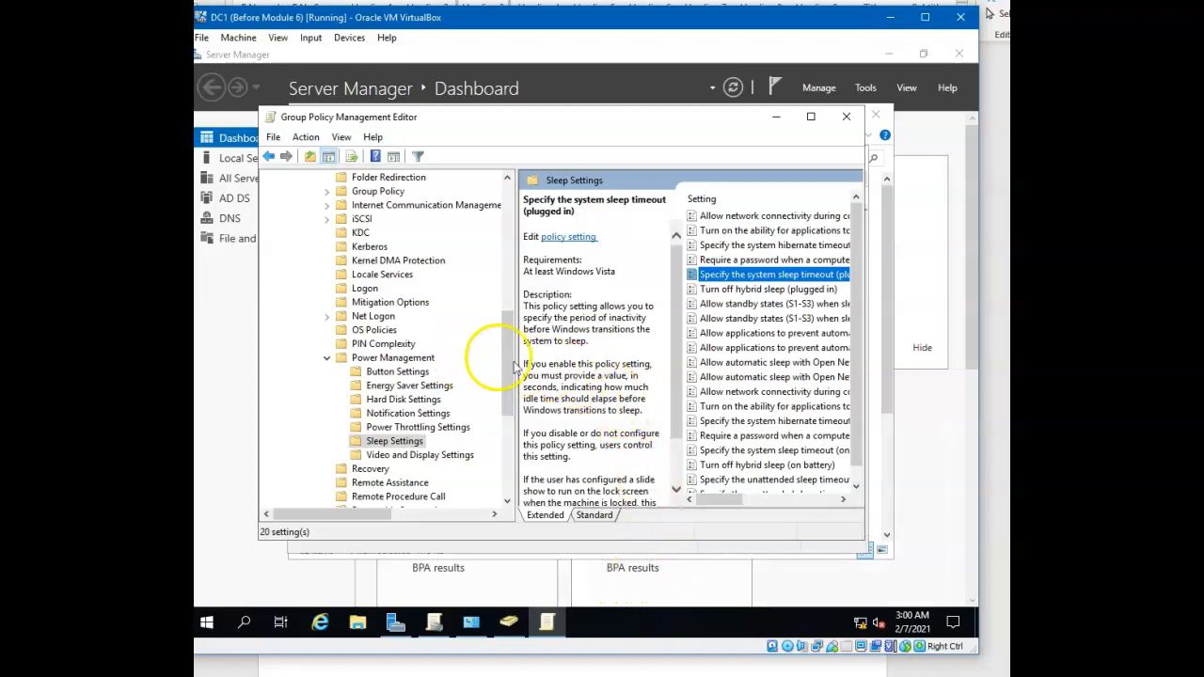
scroll(846, 339, "down", 1)
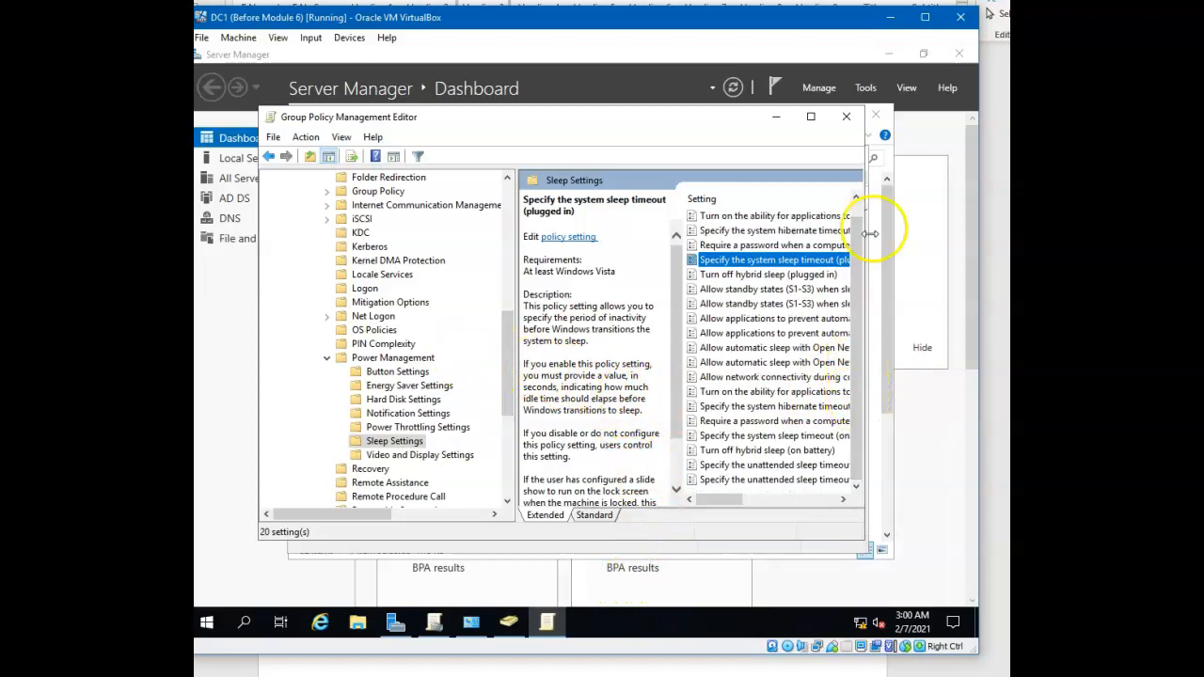
left_click(848, 116)
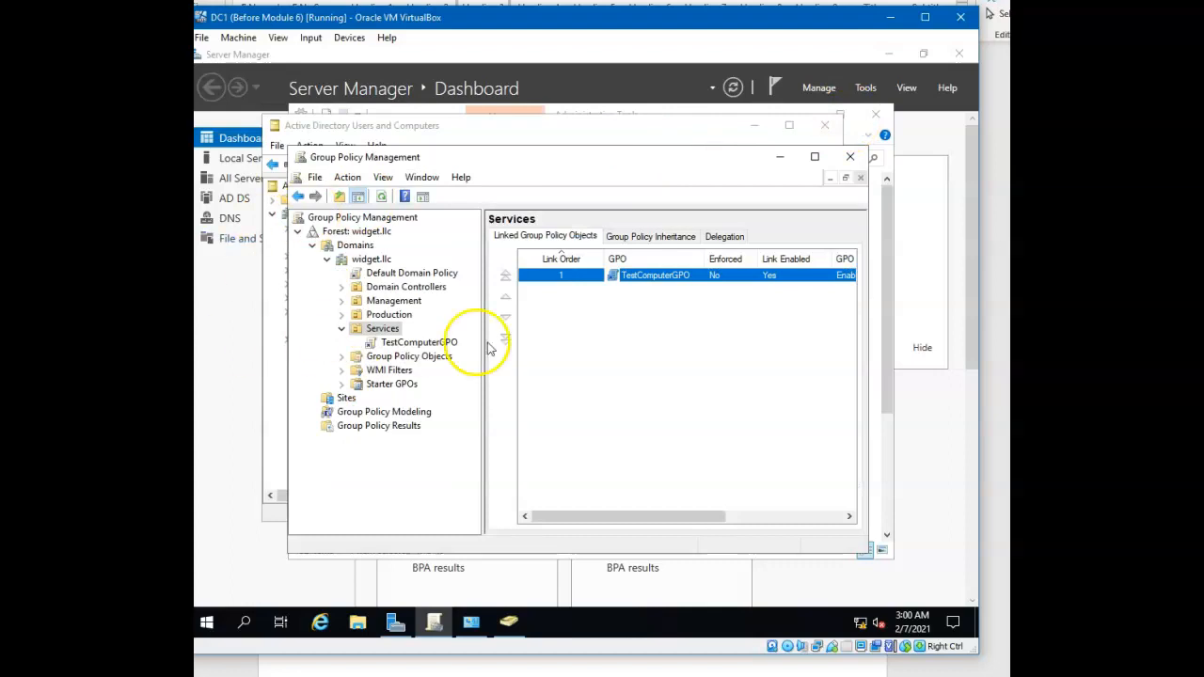
Set the TestComputerGPO link on the Services organizational unit to Enforced
right_click(648, 282)
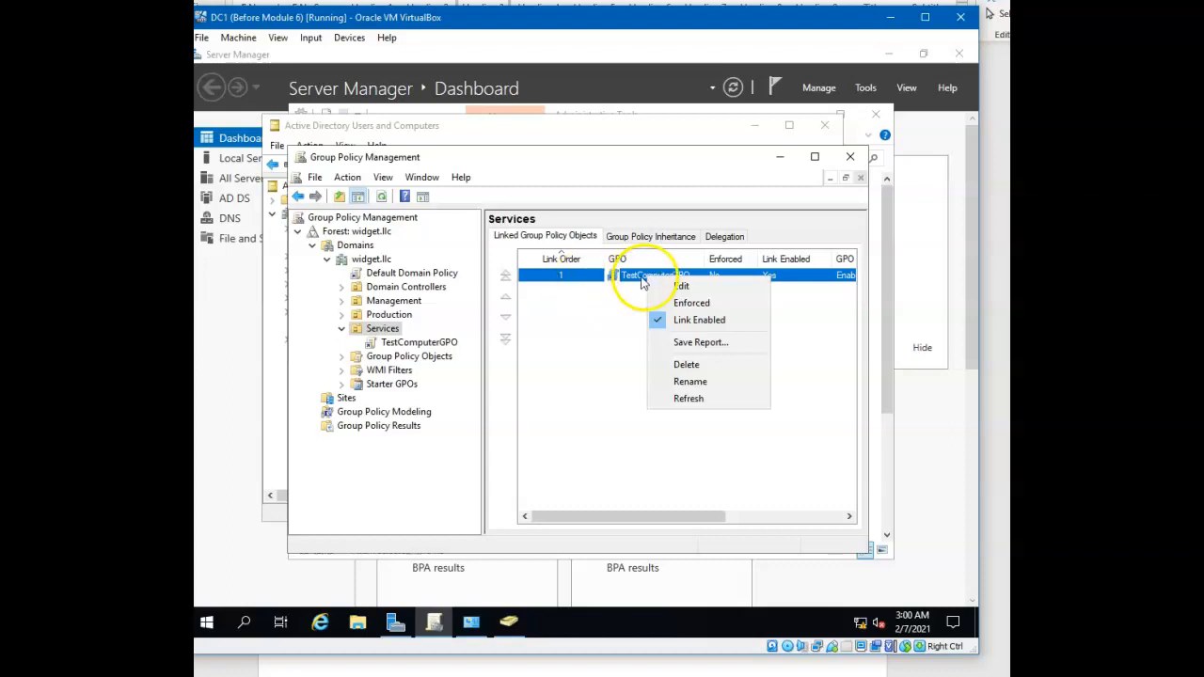
left_click(685, 309)
left_click(637, 393)
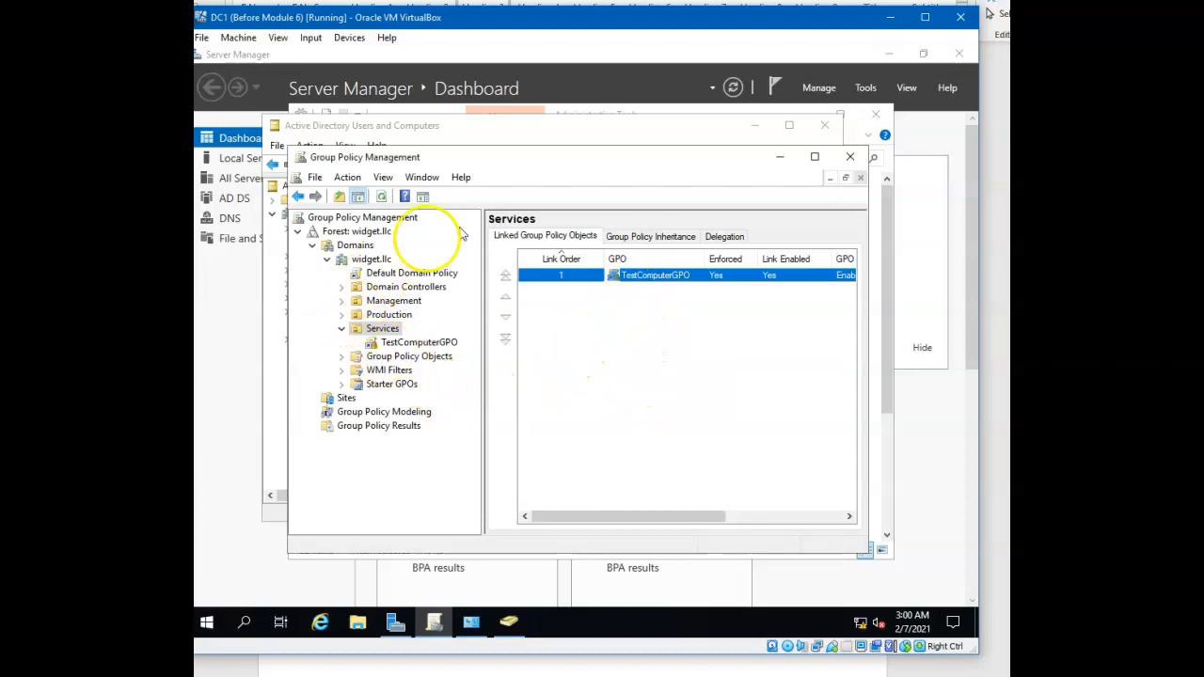
Close Group Policy Management and check CLIENT01 in the Services organizational unit of Active Directory Users and Computers
left_click(859, 161)
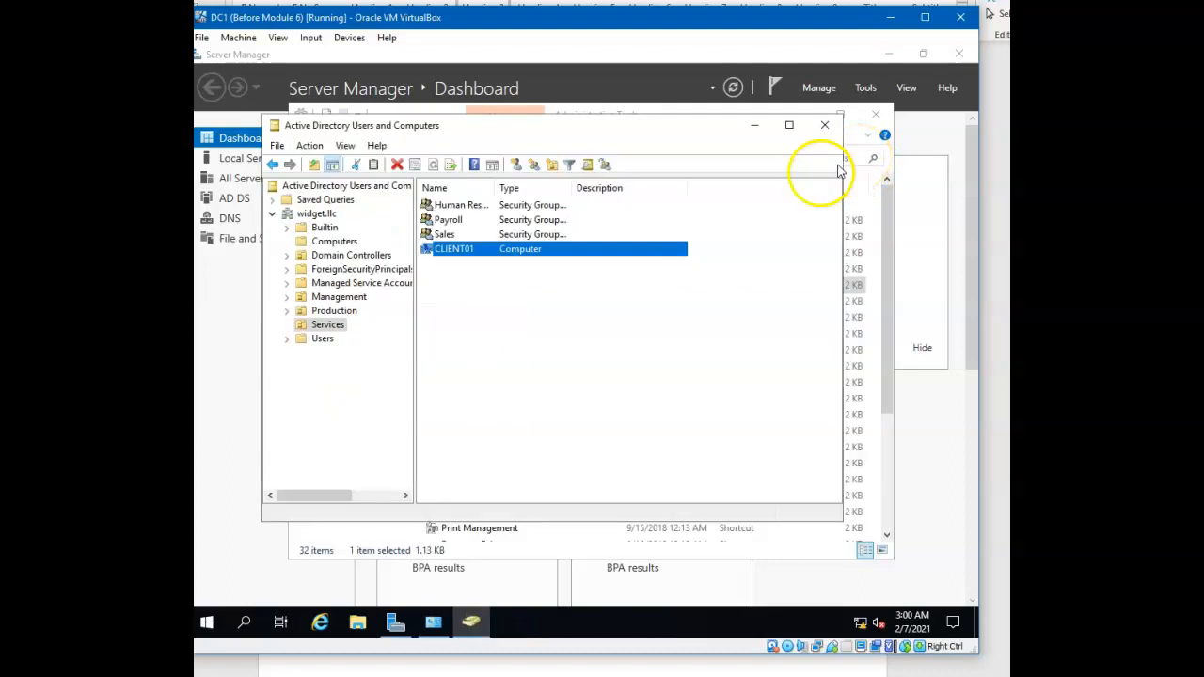
left_click(328, 326)
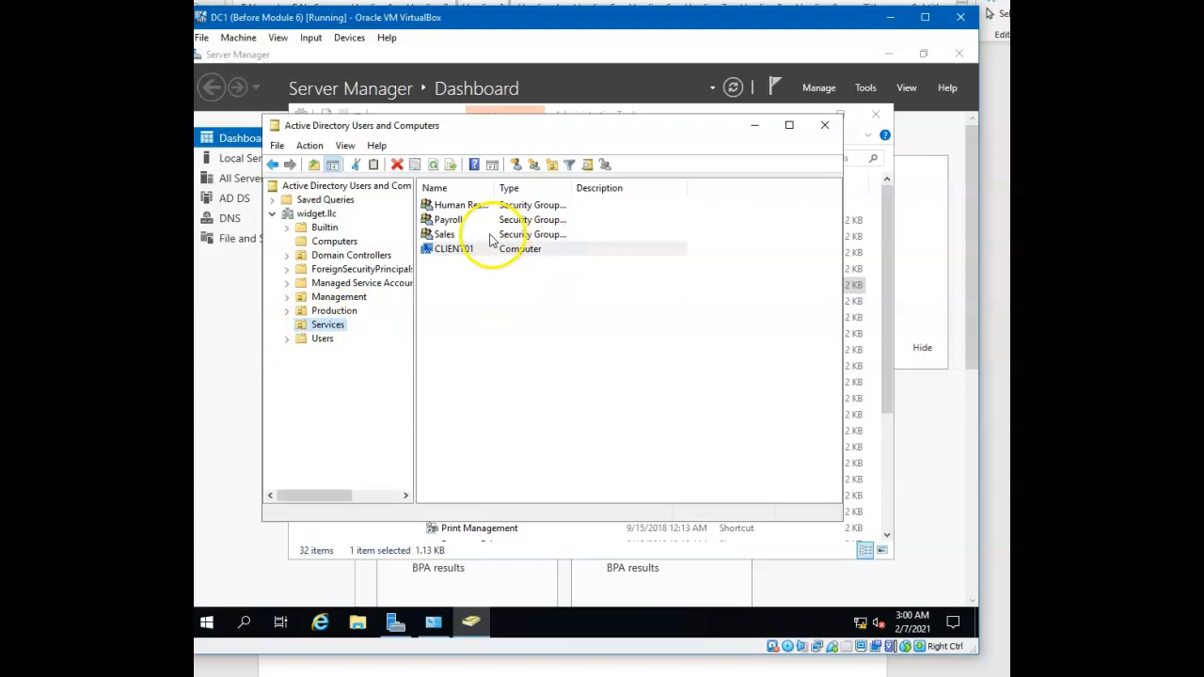
left_click(455, 250)
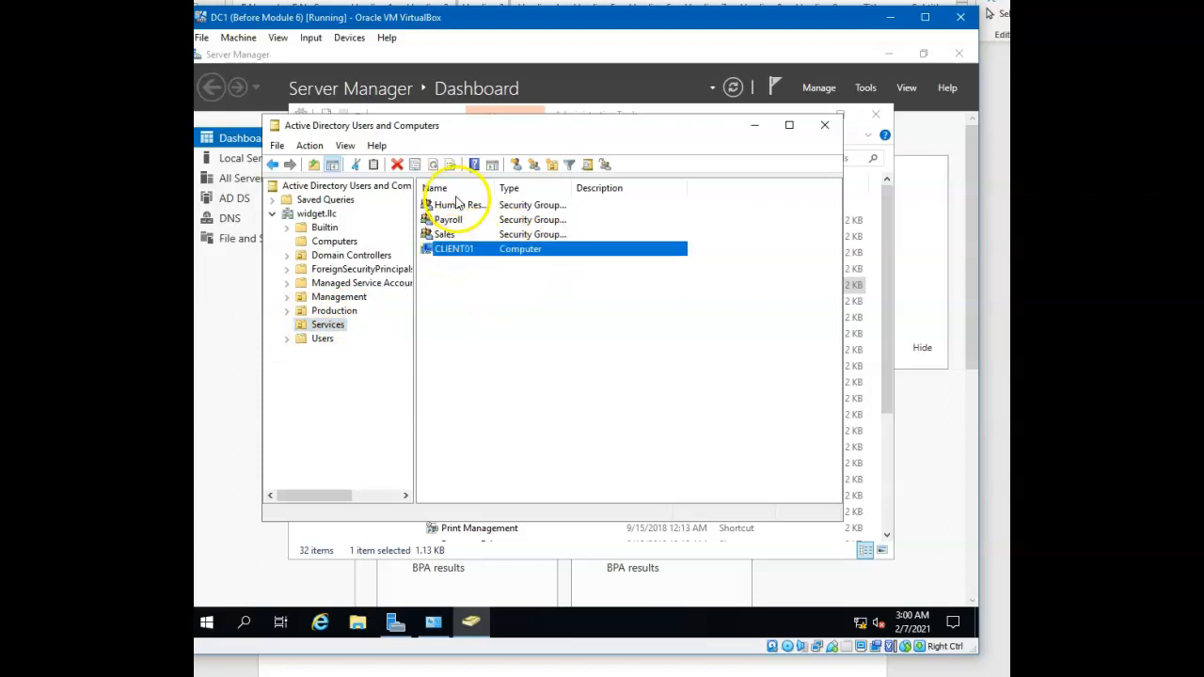